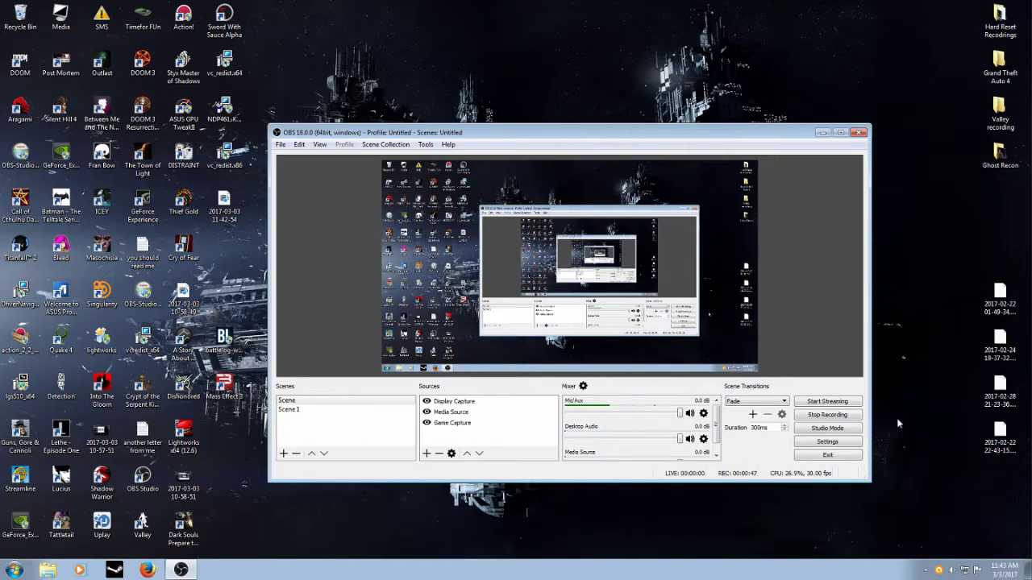
- Reveal the hidden notification icons and open the Origin client window
click(924, 572)
click(924, 571)
click(923, 572)
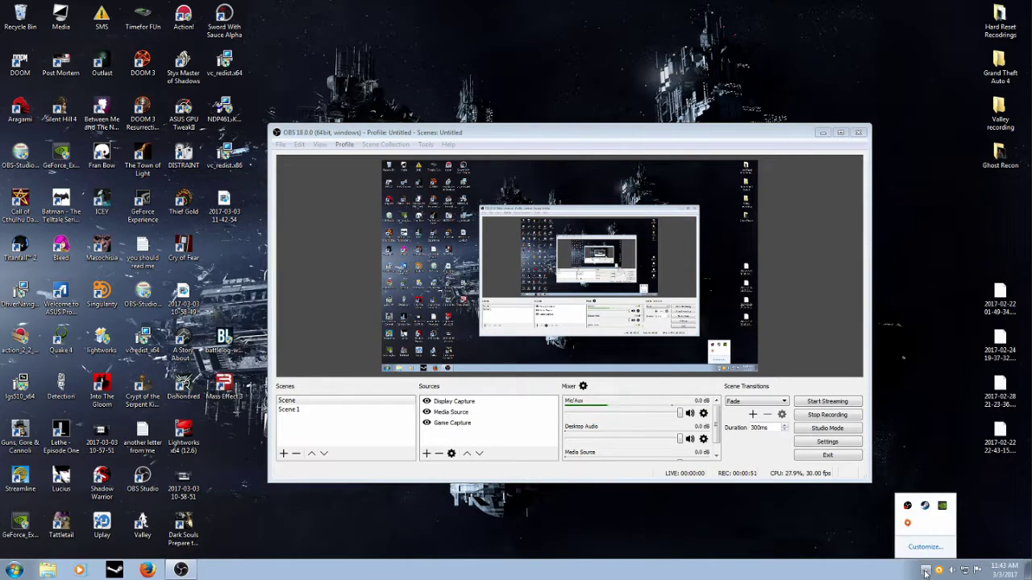
double_click(906, 523)
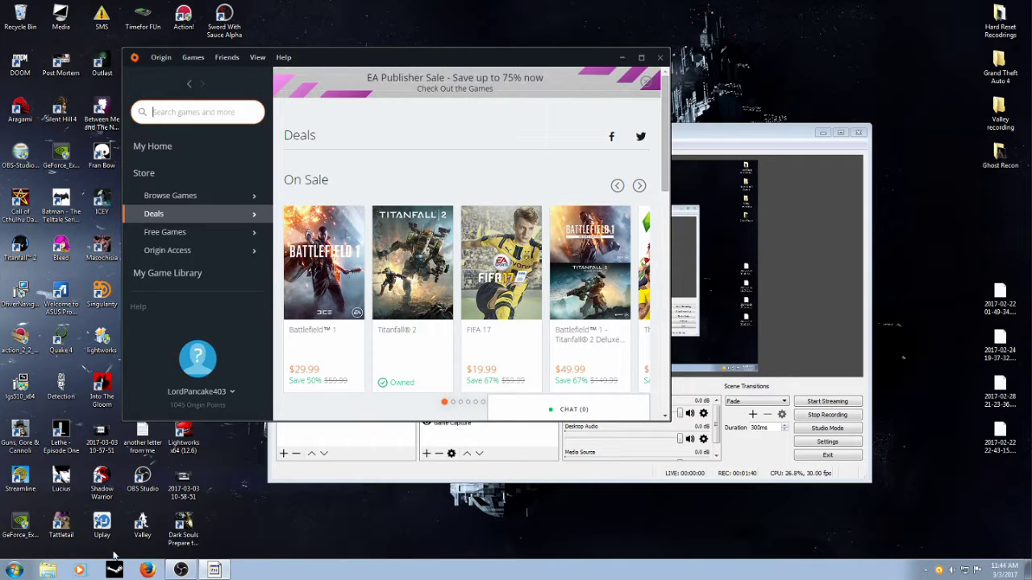
- Browse the local C: drive to the Origin Games folder inside Program Files (x86)
click(15, 570)
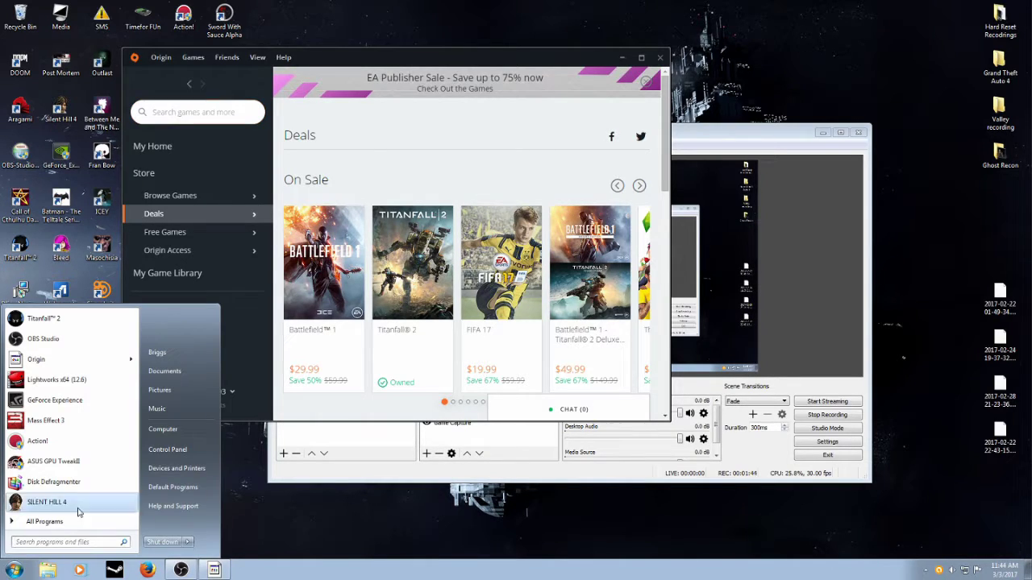
click(163, 431)
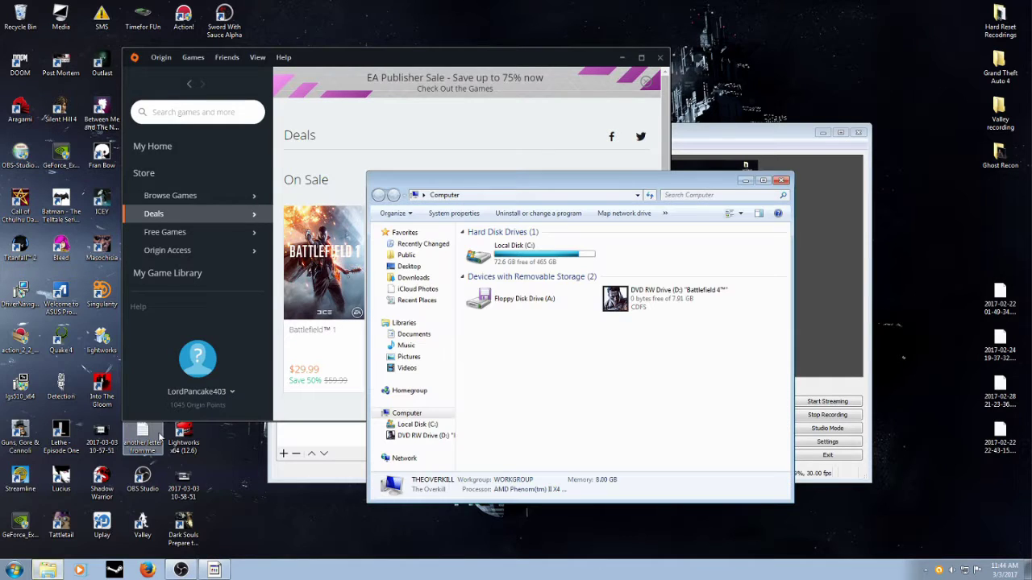
click(481, 255)
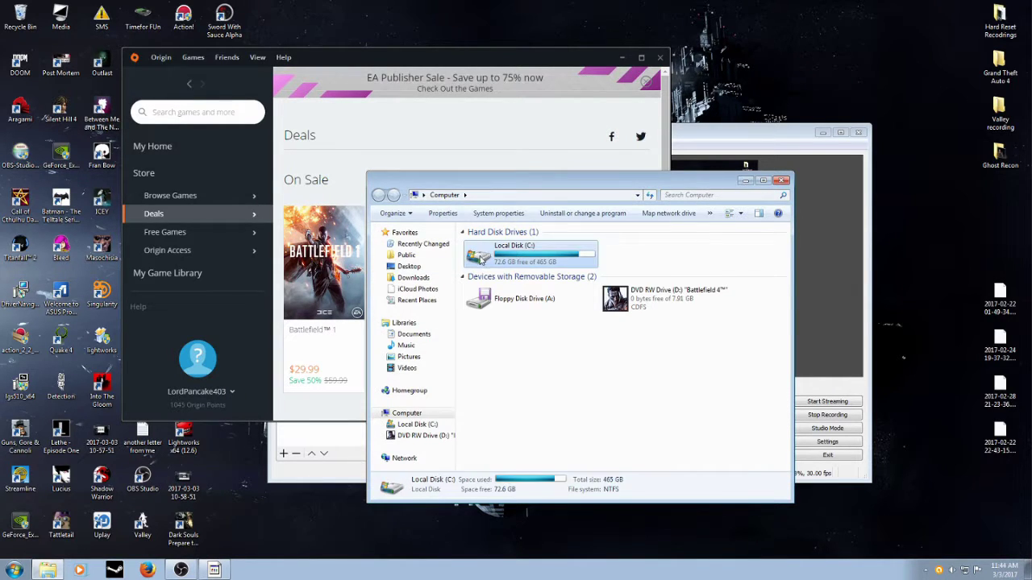
double_click(481, 255)
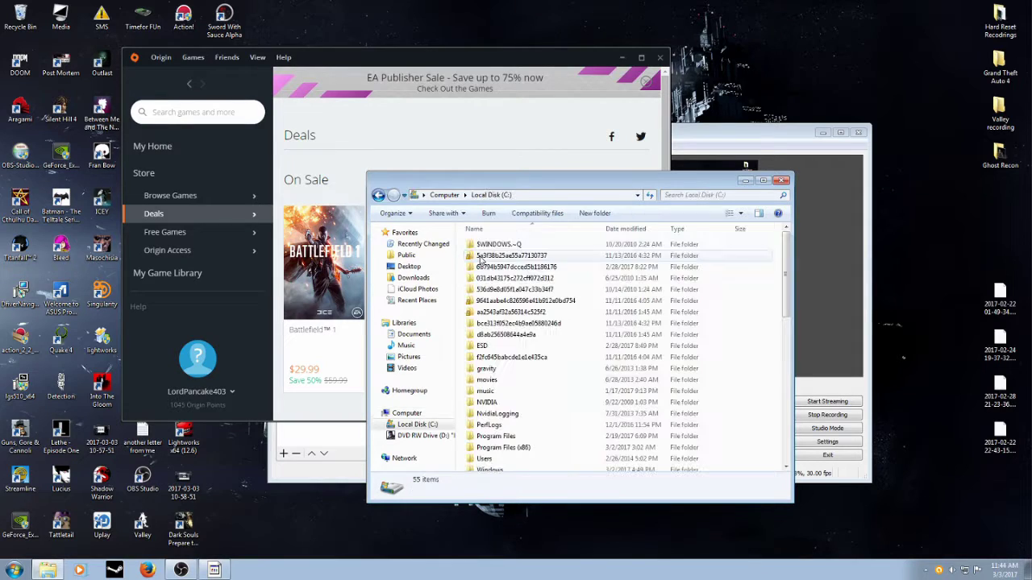
double_click(471, 448)
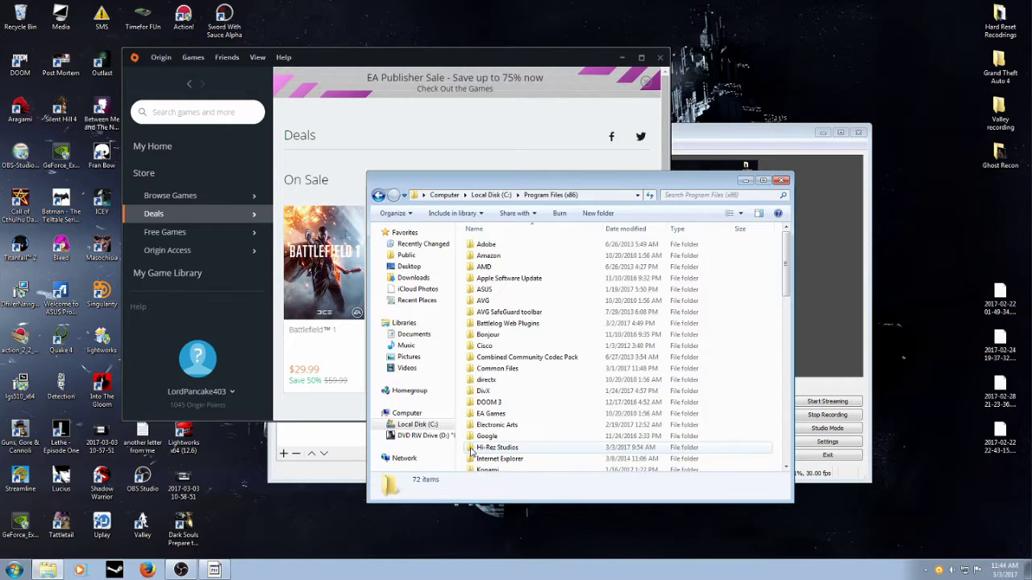
drag(789, 277, 789, 367)
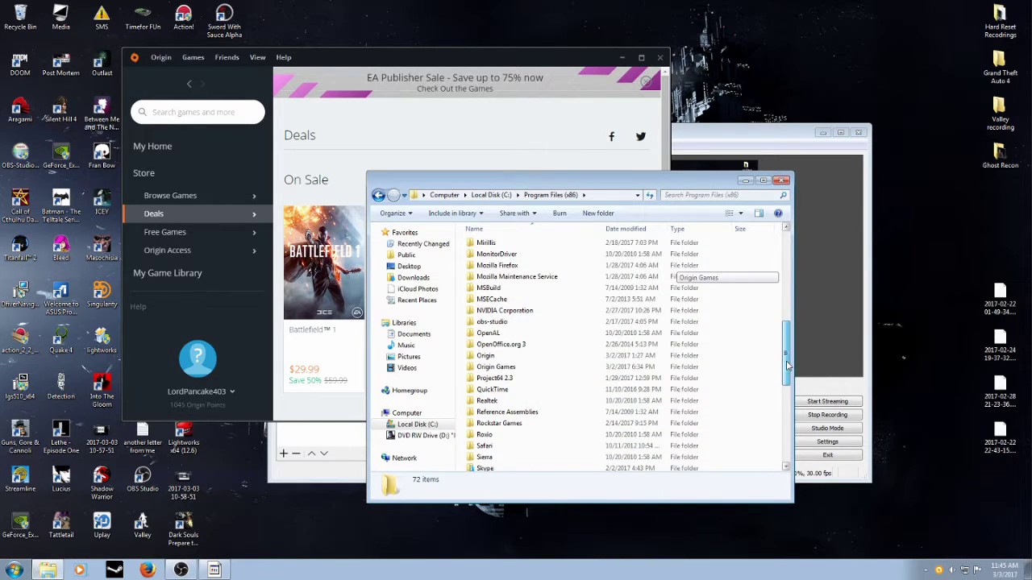
double_click(469, 368)
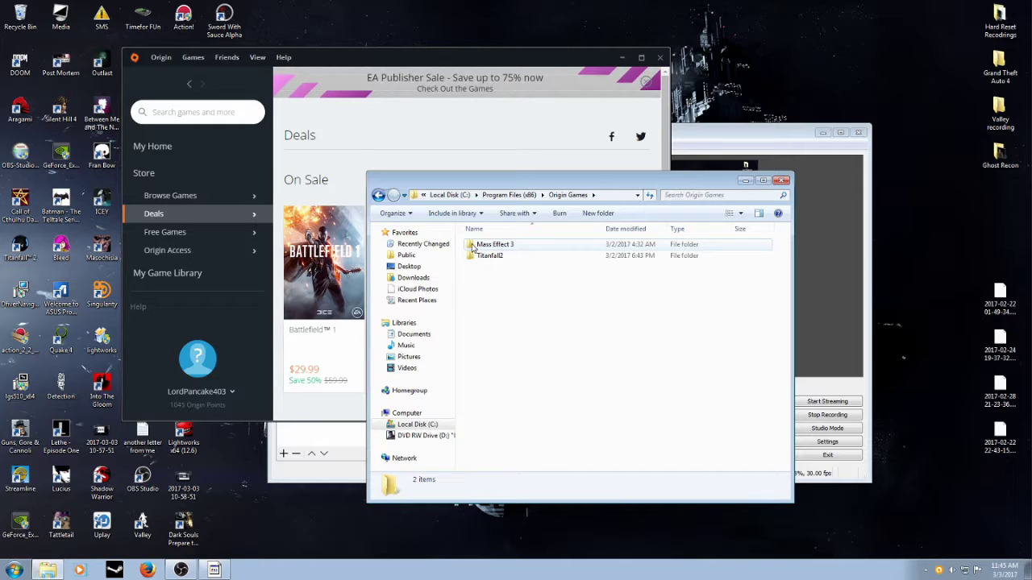
- Open the redist folder under Mass Effect 3, __Installer, directx
double_click(472, 244)
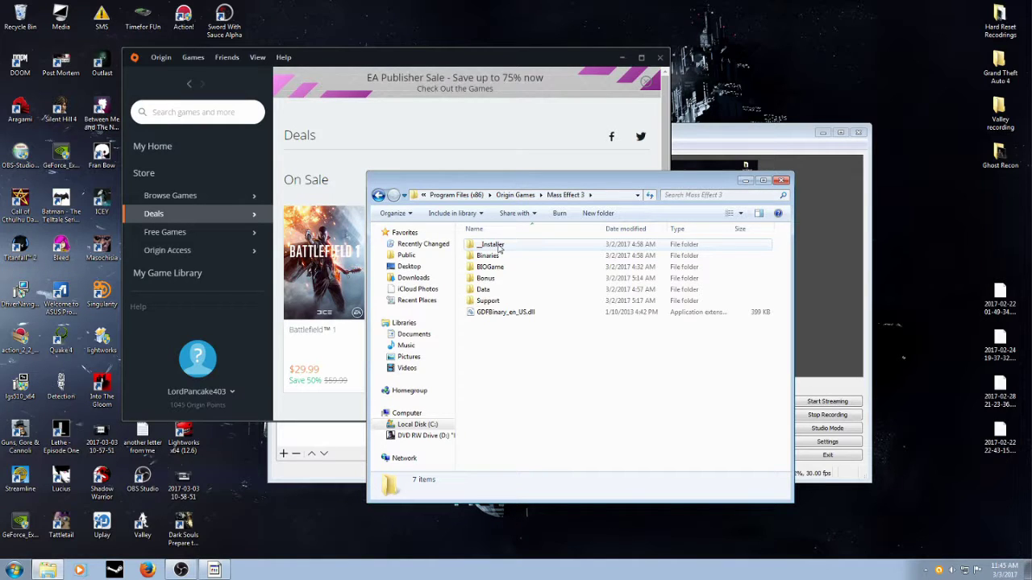
double_click(475, 248)
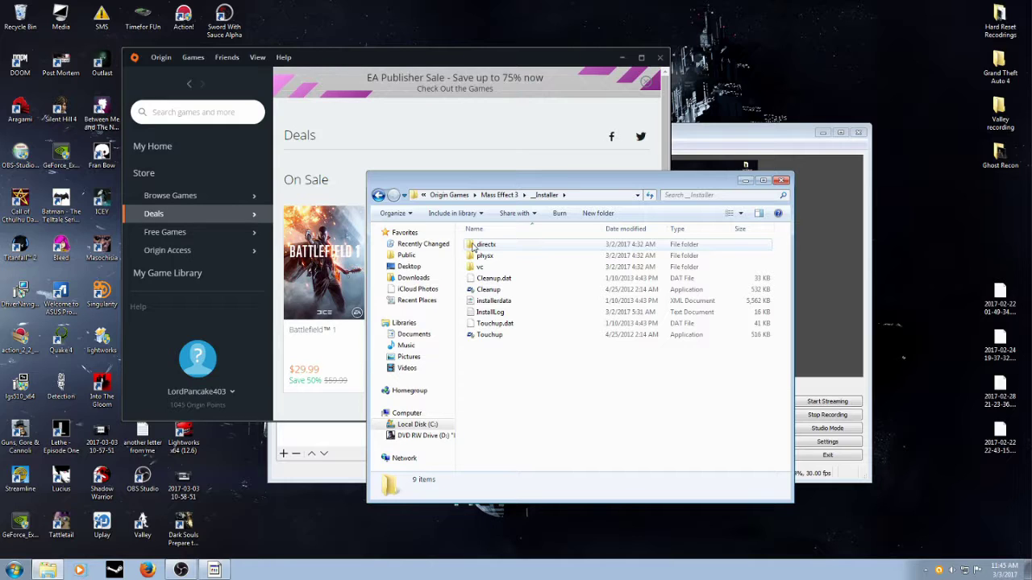
double_click(474, 246)
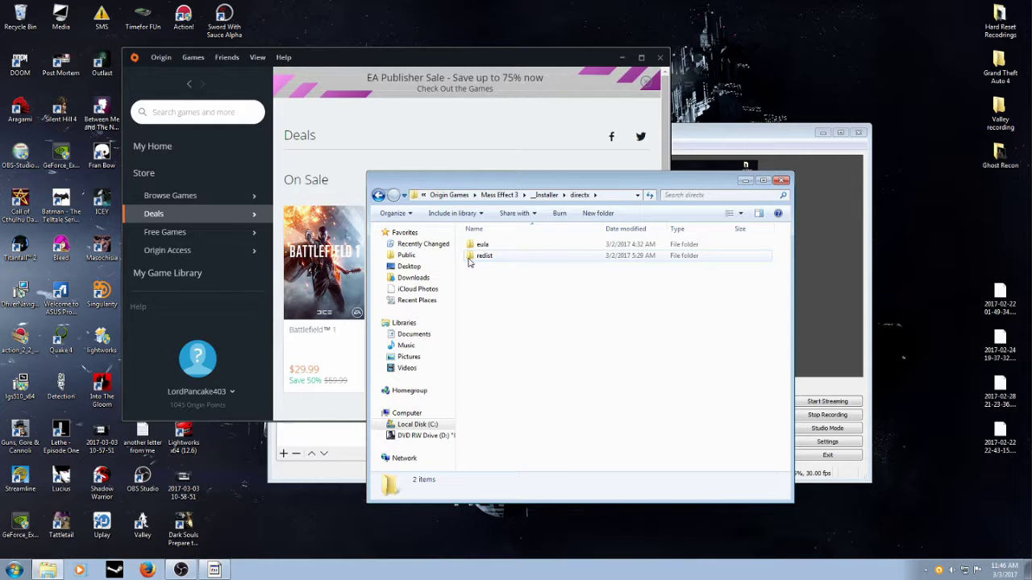
double_click(469, 258)
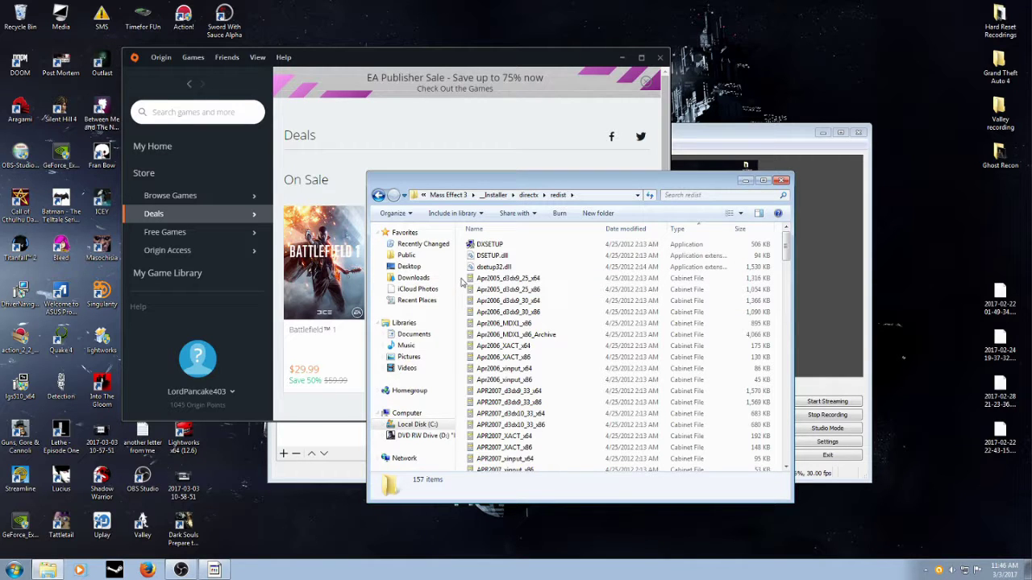
- Select all cabinet files in redist, excluding DXSETUP, DSETUP.dll and dsetup32.dll, review the selection, and close the folder without deleting anything
drag(461, 281, 644, 548)
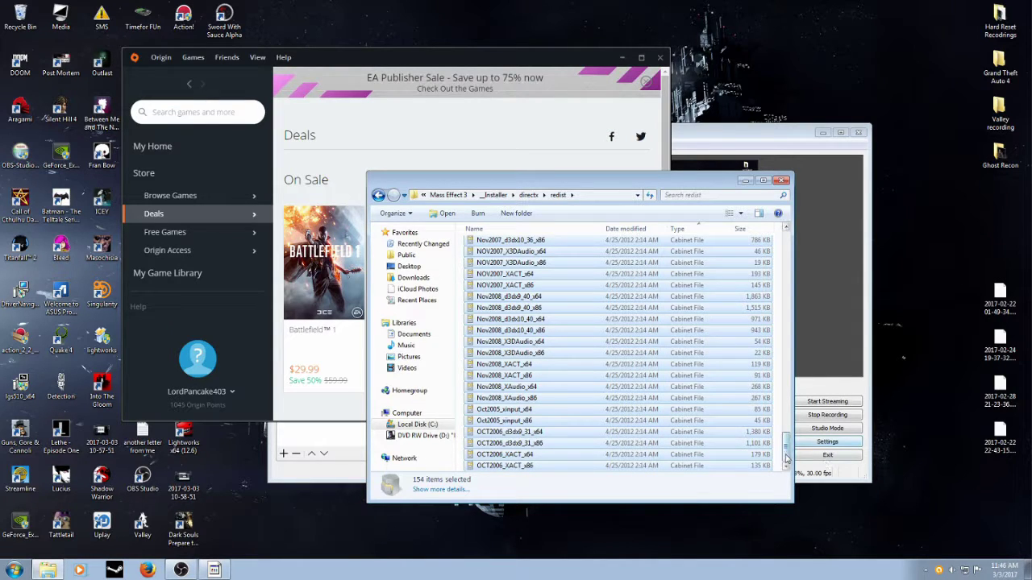
right_click(567, 394)
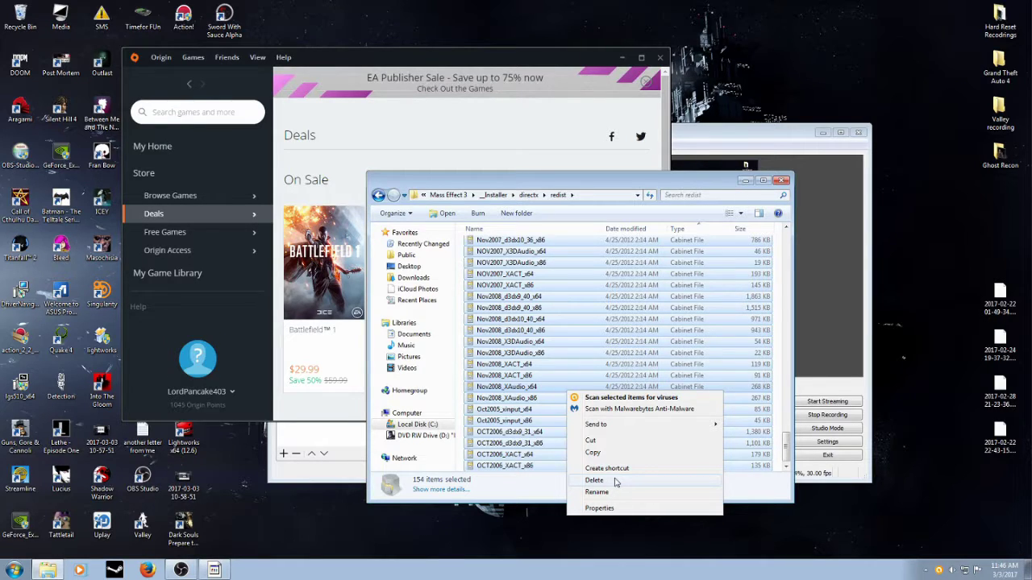
click(786, 274)
click(786, 274)
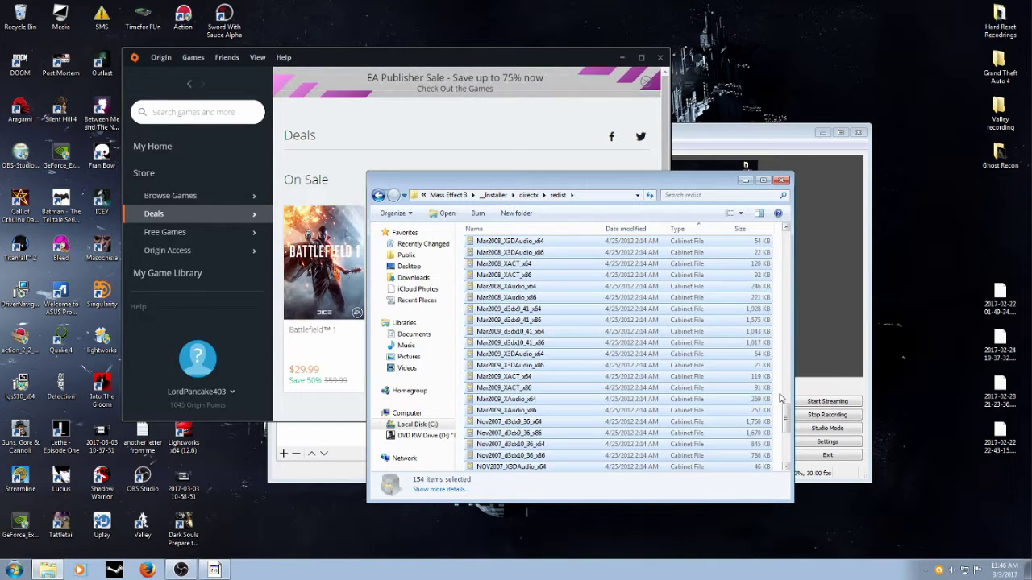
drag(788, 420, 788, 321)
click(795, 276)
key(alt+Tab)
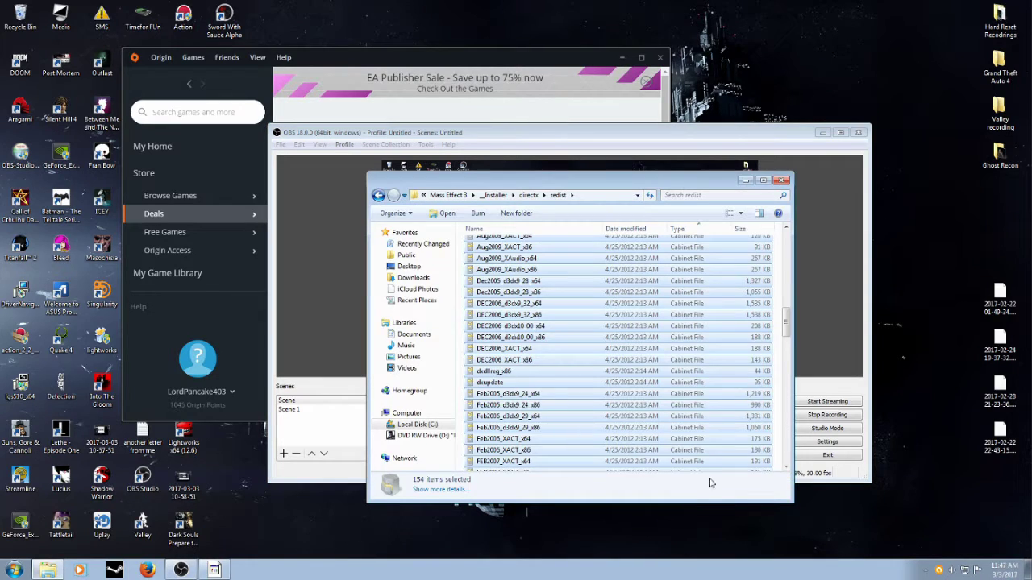
scroll(726, 370, up, 15)
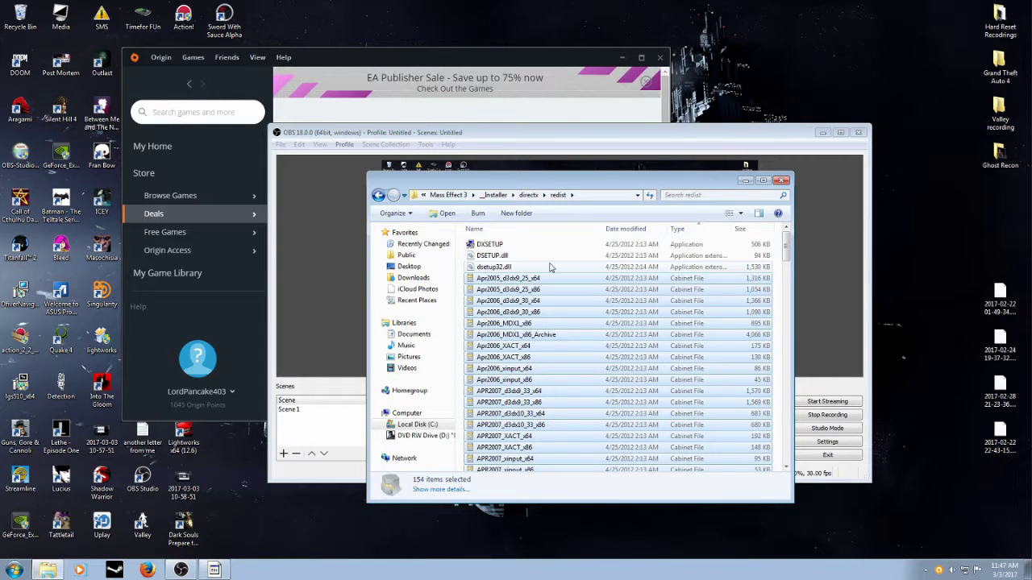
click(782, 180)
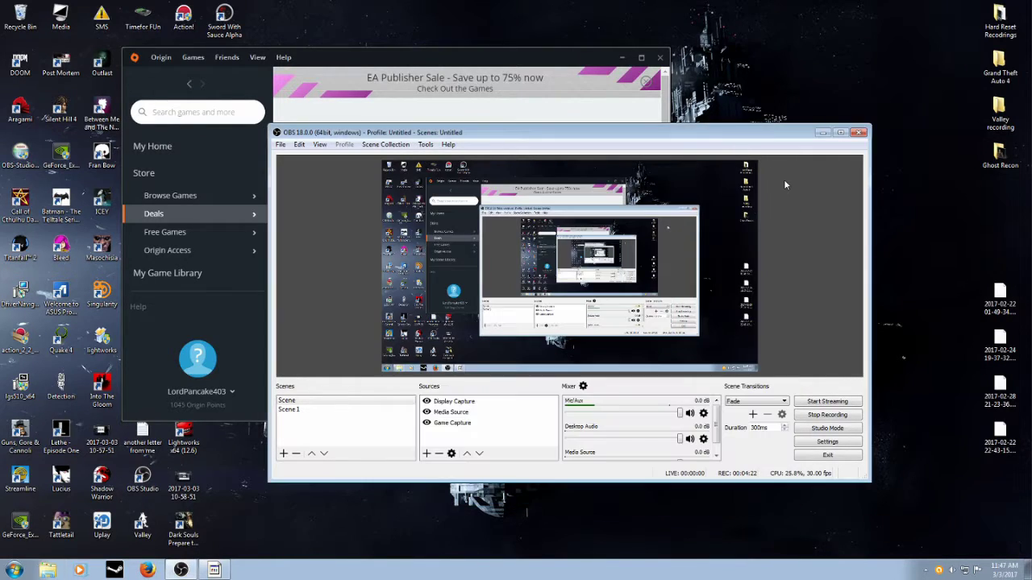
- Switch to Origin and display My Game Library
click(560, 104)
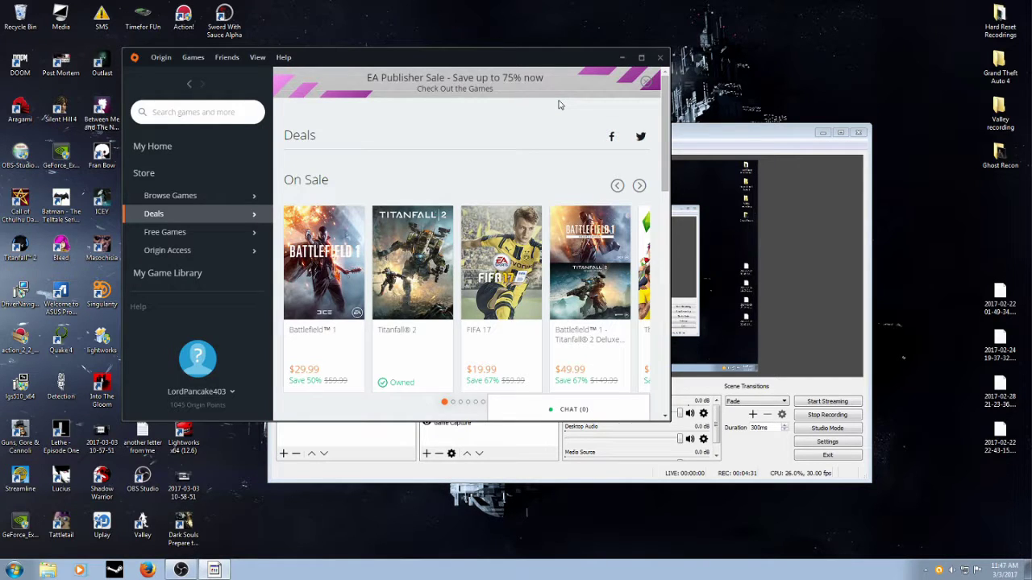
click(165, 276)
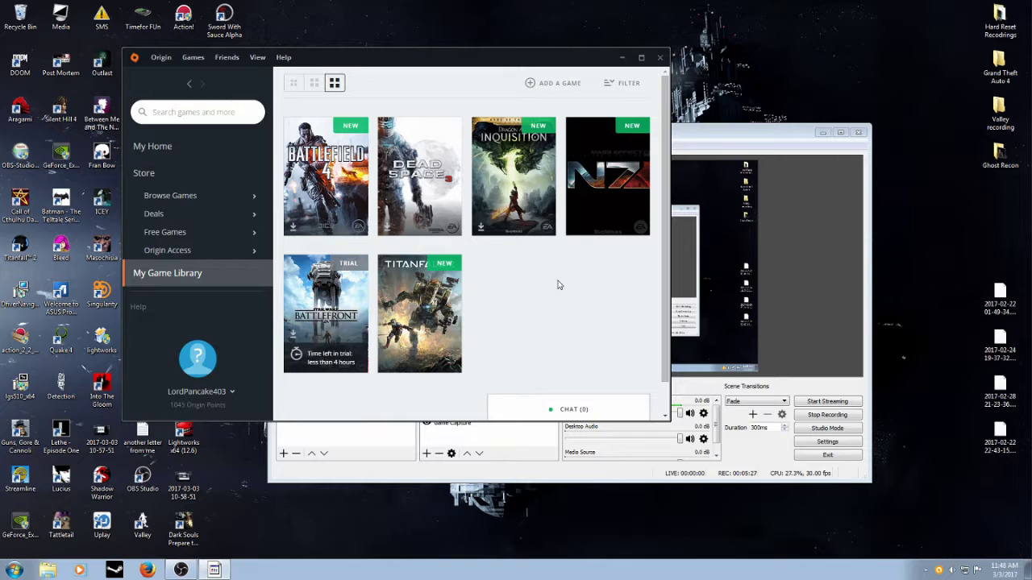
click(742, 133)
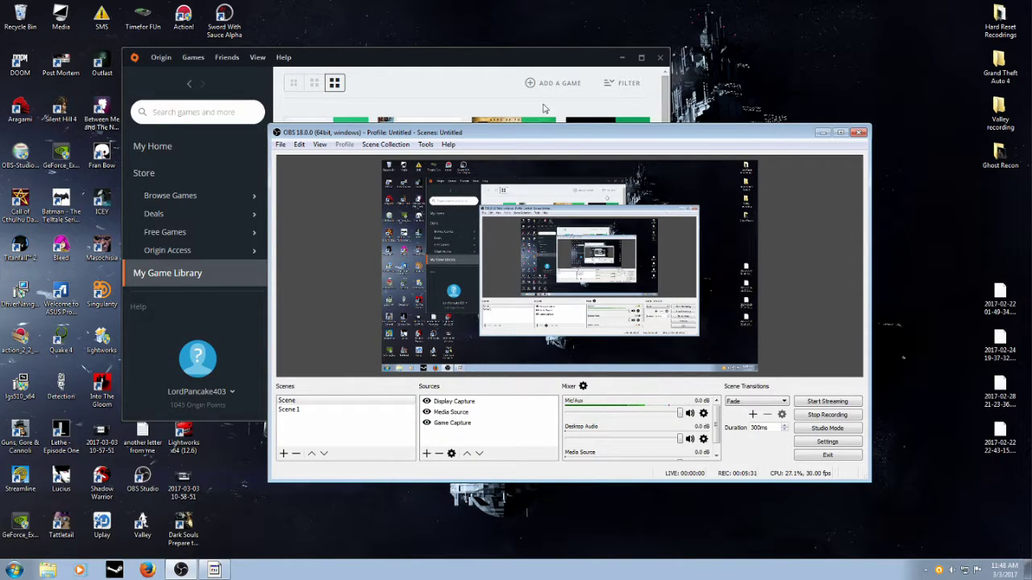
click(465, 86)
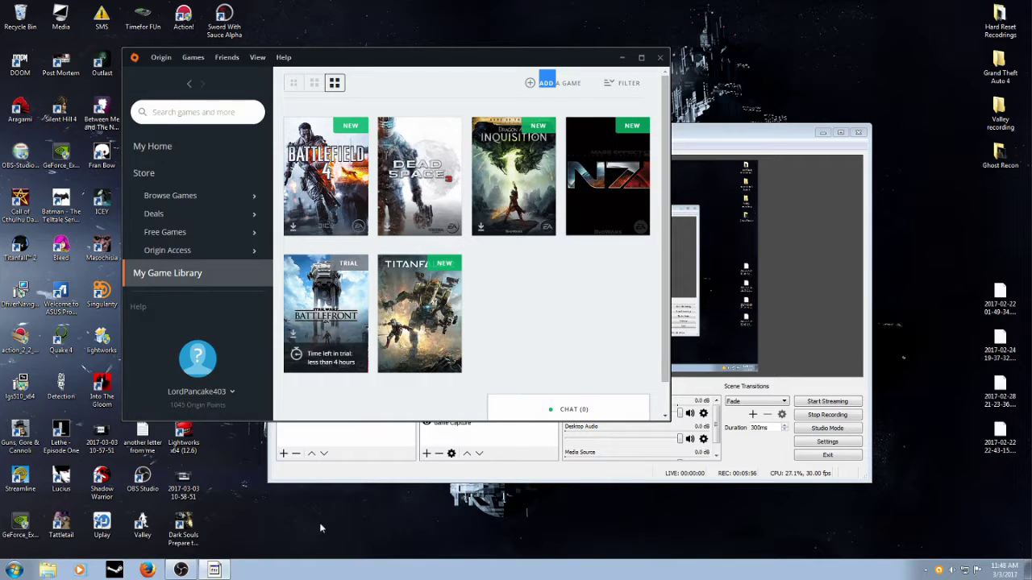
- Open the Control Panel's list of installed programs for uninstalling
click(10, 572)
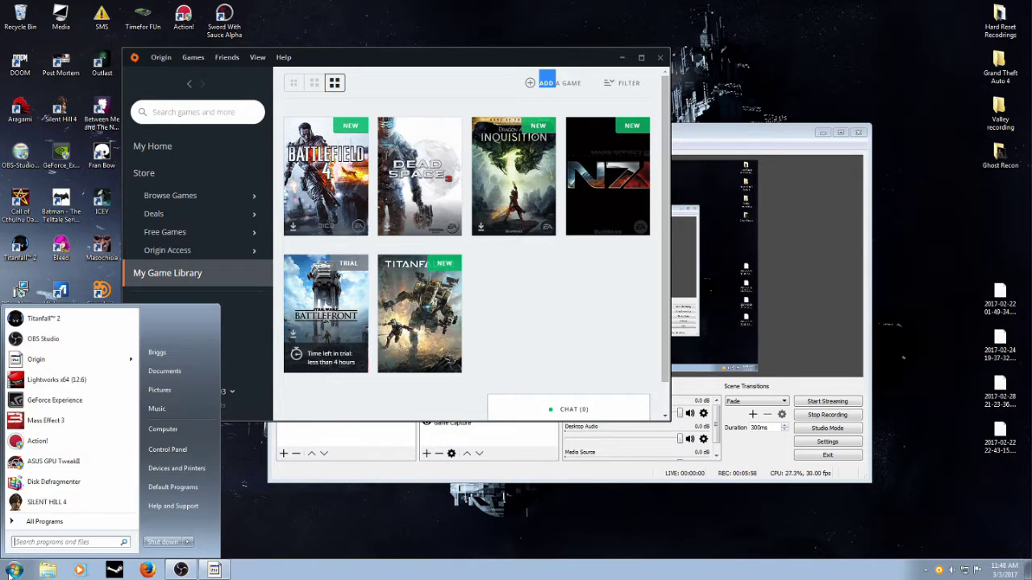
click(168, 450)
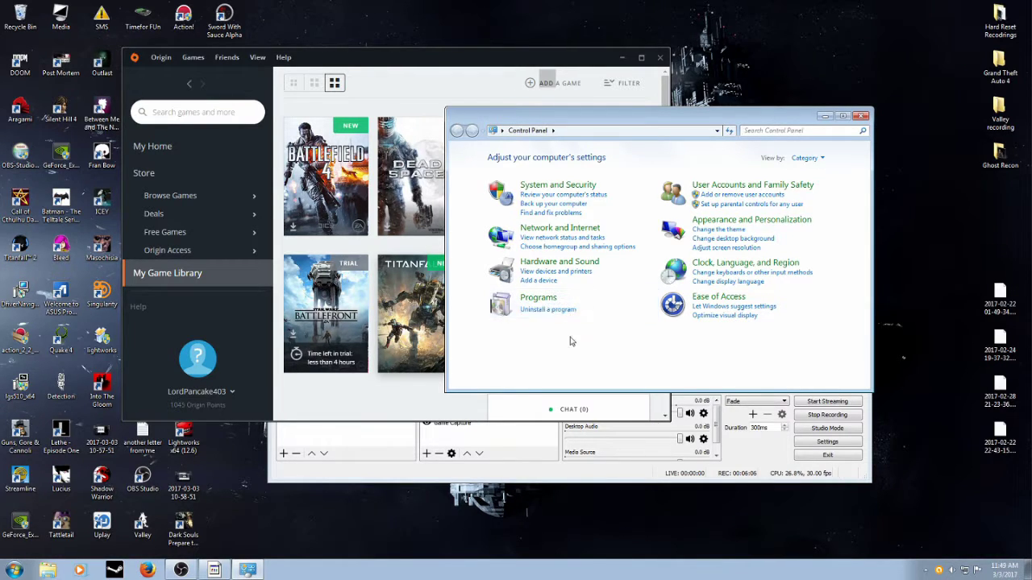
click(556, 313)
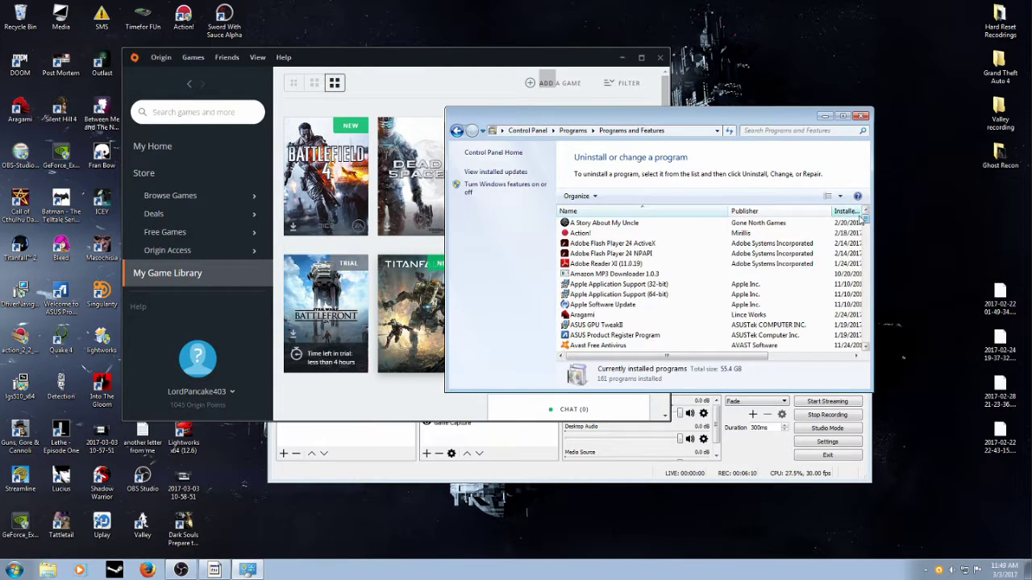
- Filter the installed programs by "nv", show the uninstall and repair options for NVIDIA PhysX, and close the window without choosing one
click(775, 128)
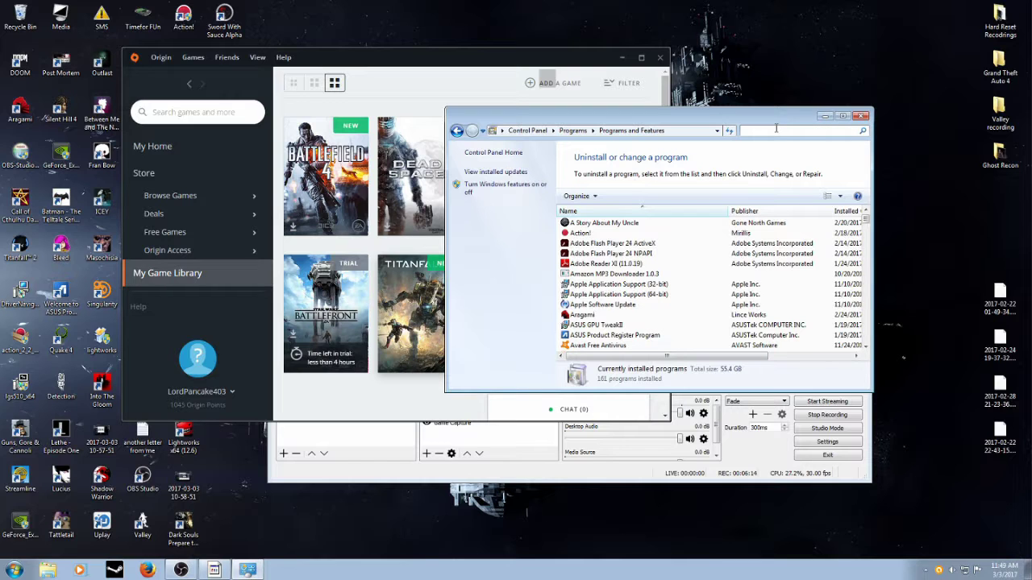
text(nv)
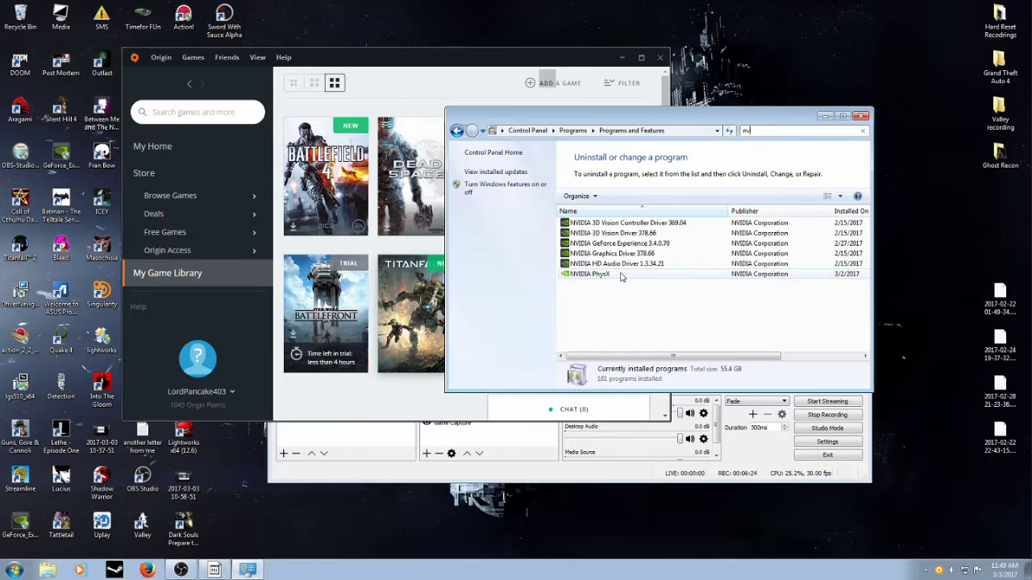
text(v)
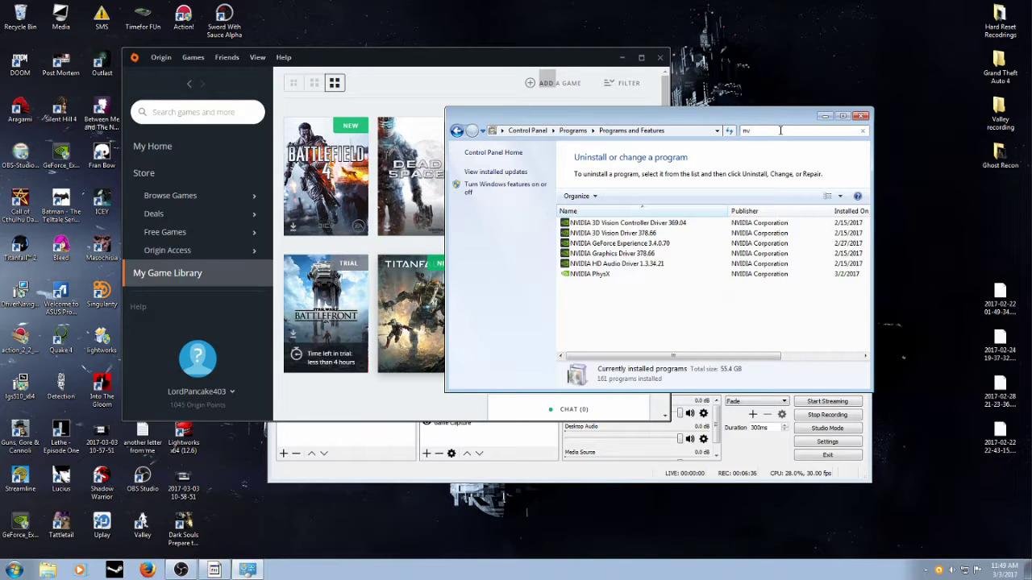
text(i)
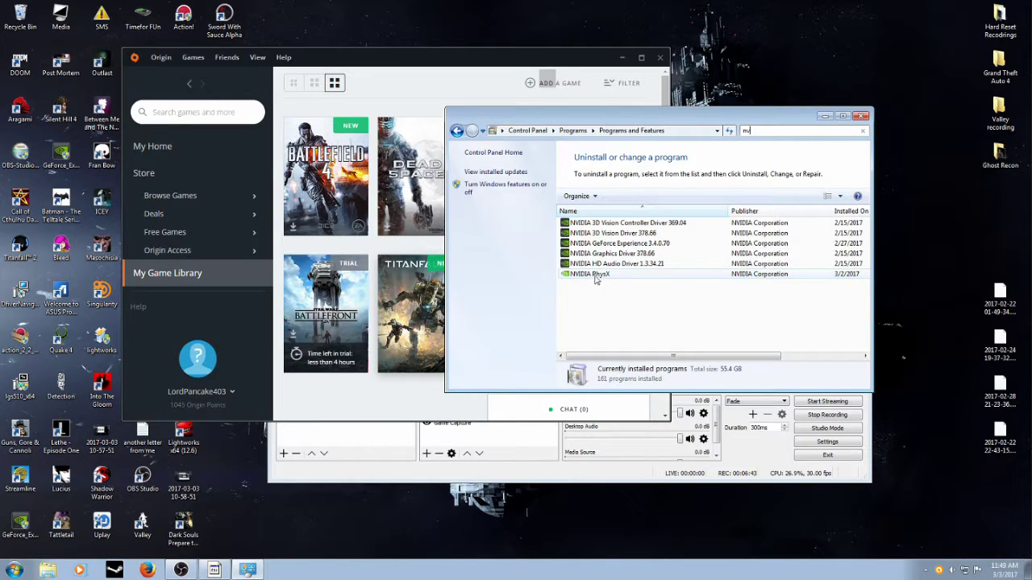
right_click(597, 277)
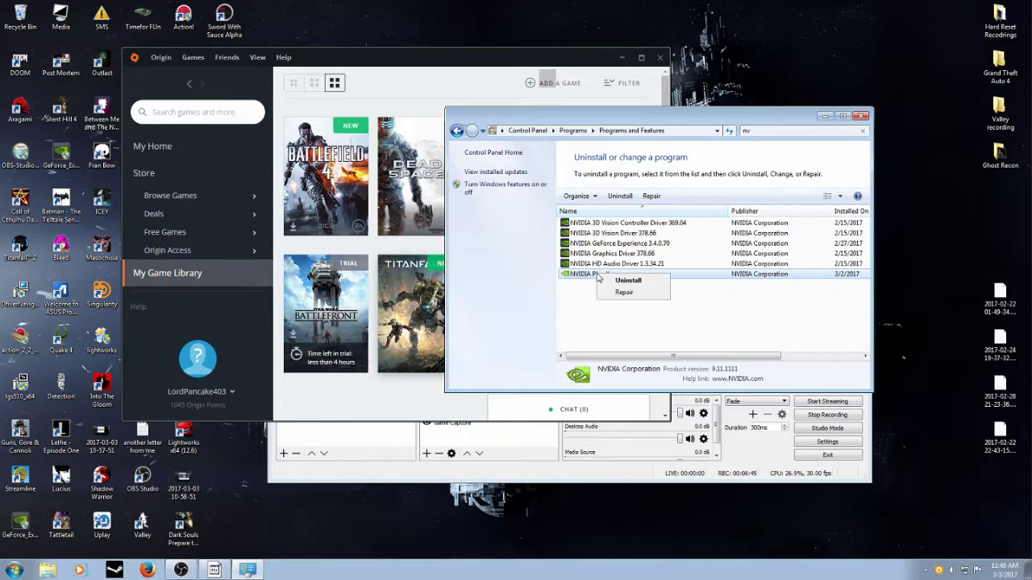
click(862, 117)
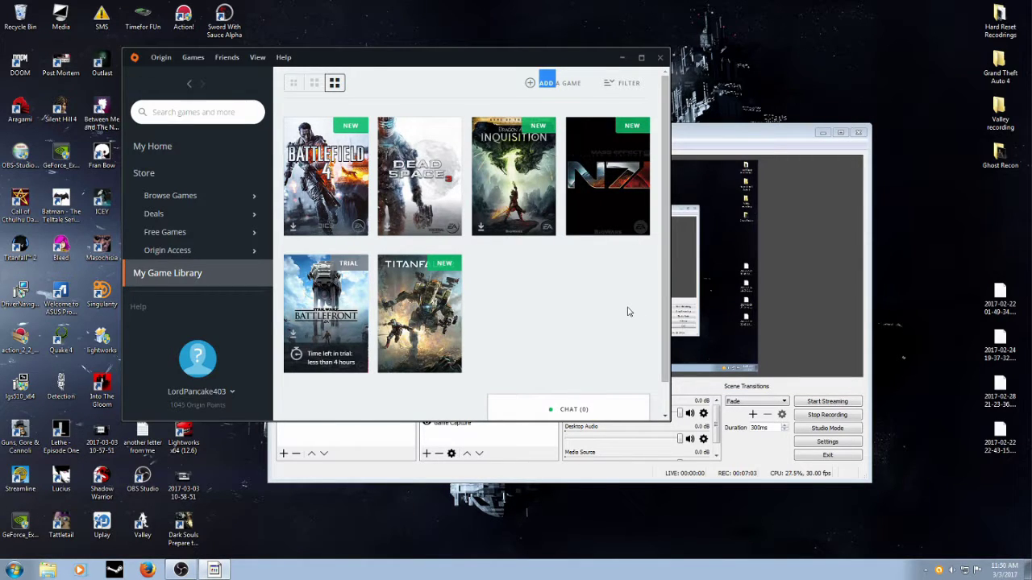